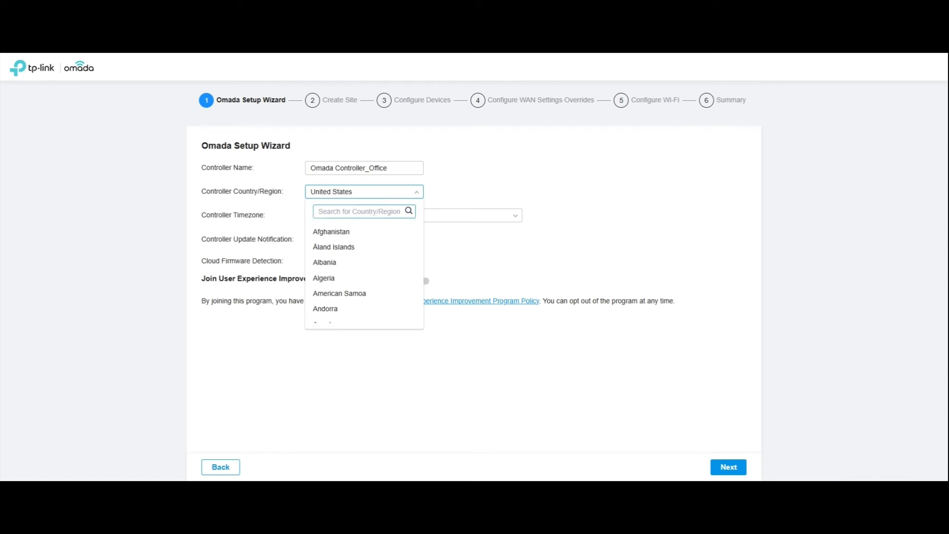
- Set the controller's country to India and time zone to (UTC+05:30) Chennai, Kolkata, Mumbai, New Delhi
text(india)
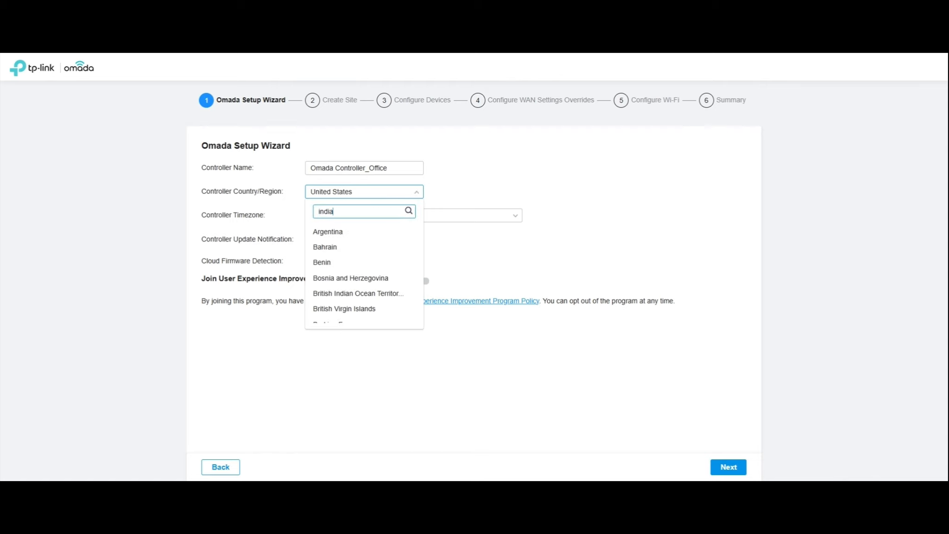
click(333, 248)
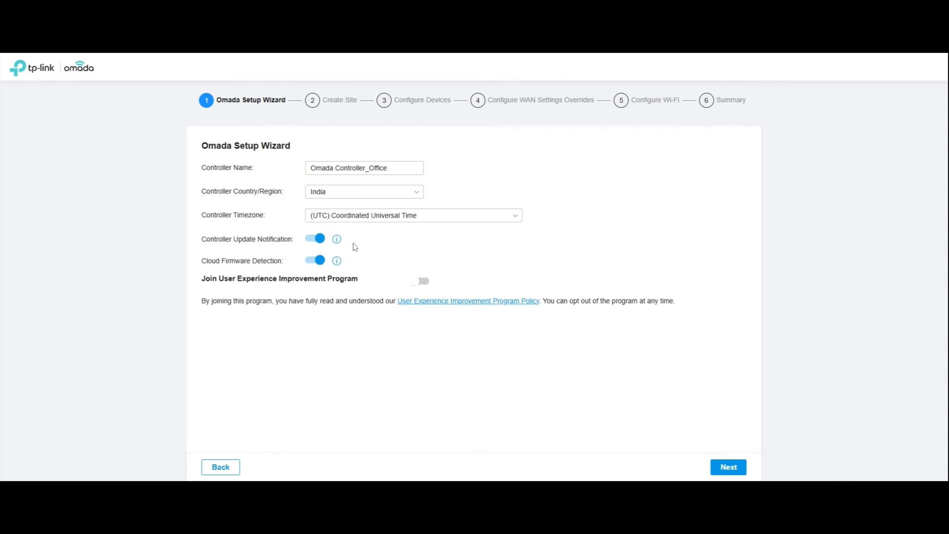
click(439, 221)
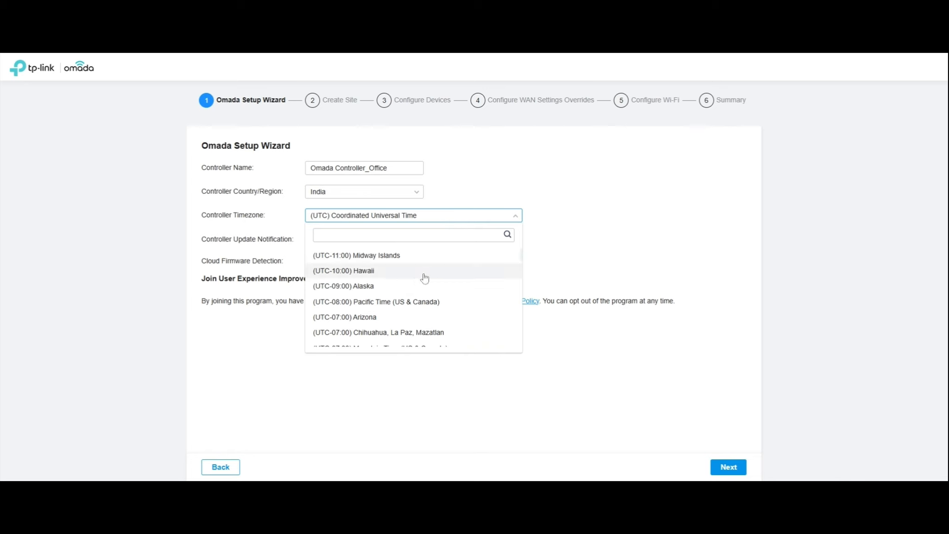
scroll(424, 274, down, 4)
click(419, 235)
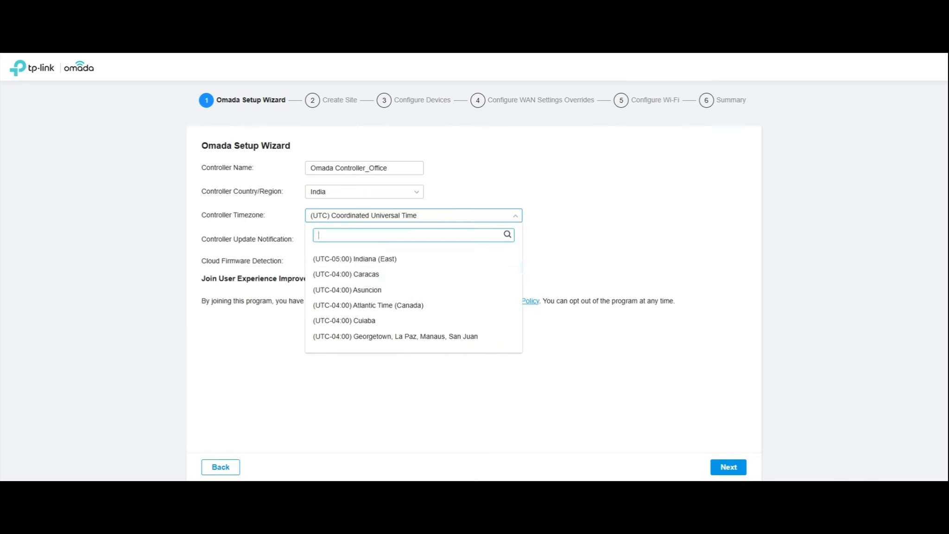
text(in)
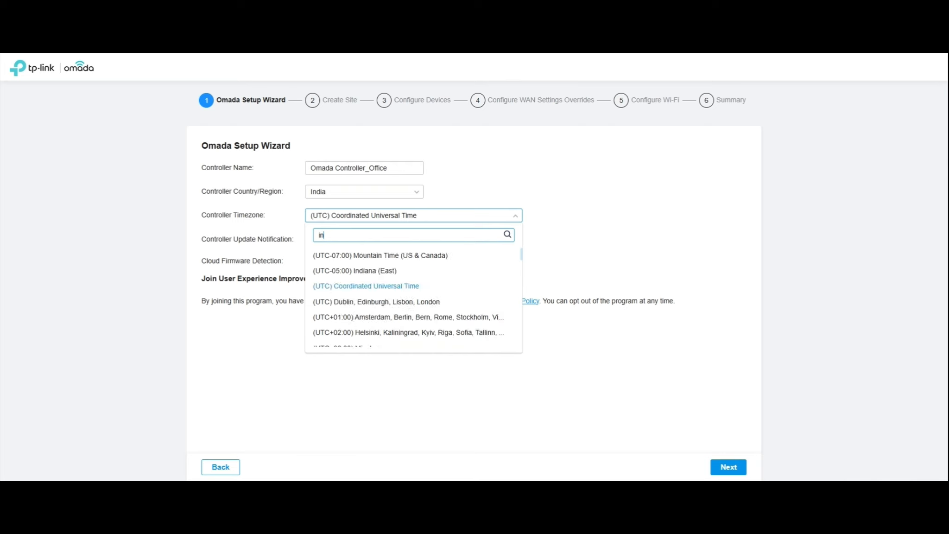
key(BackSpace)
key(BackSpace)
text(che)
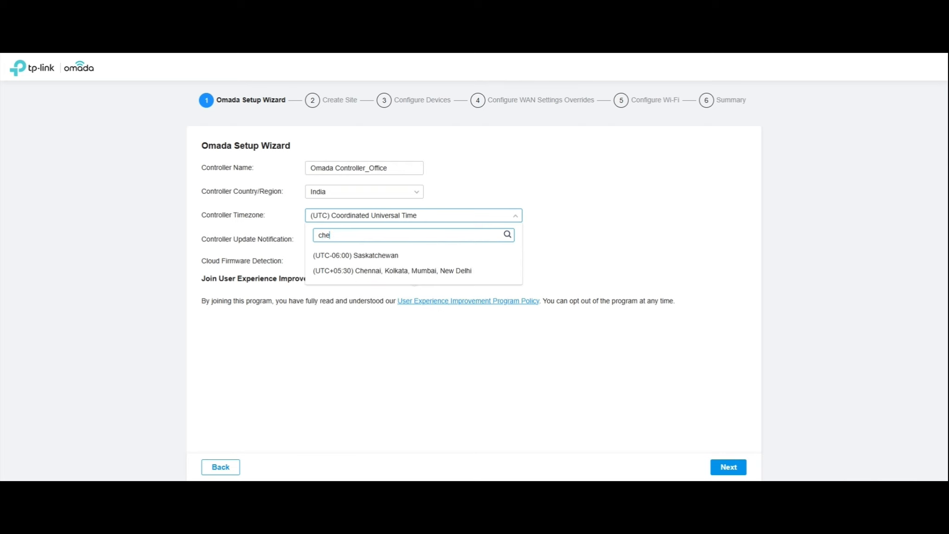
click(420, 270)
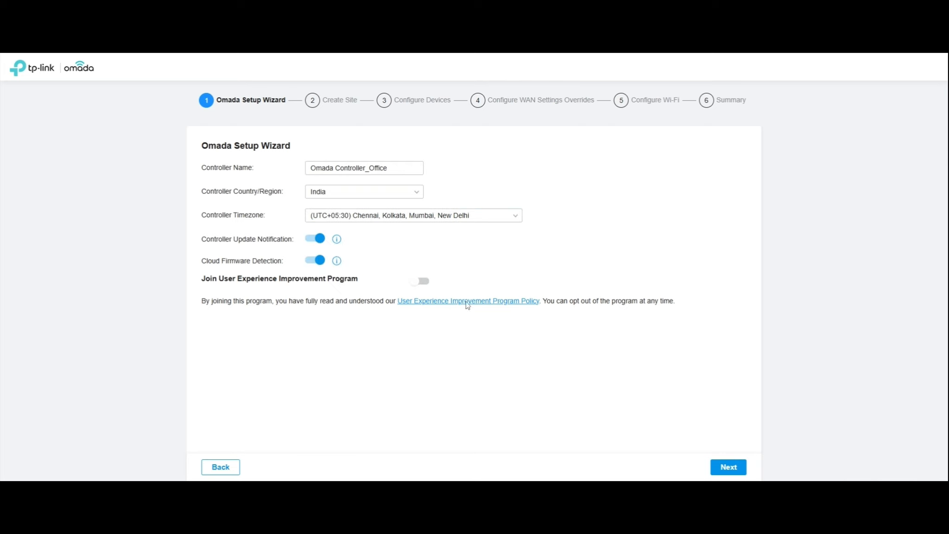
click(730, 466)
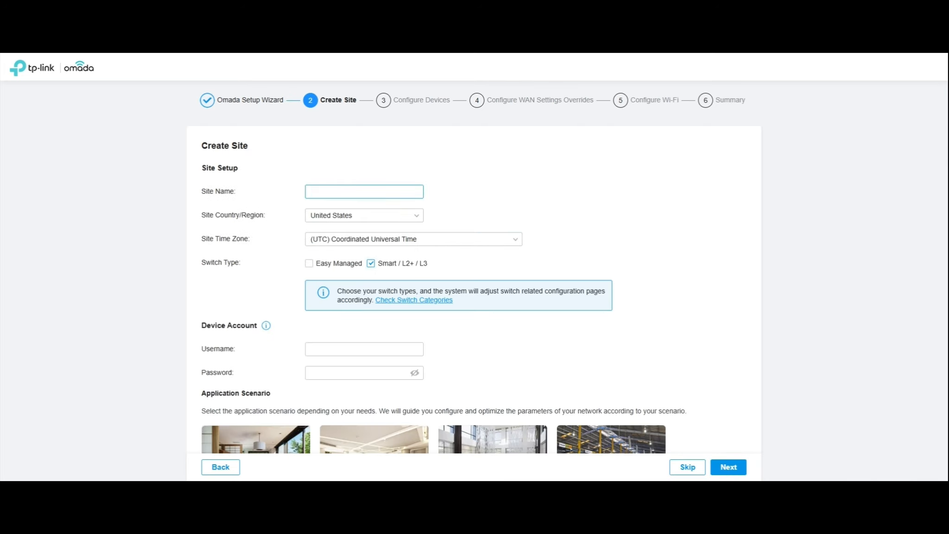
- Name the site 'Office' and set its country to India
text(Office)
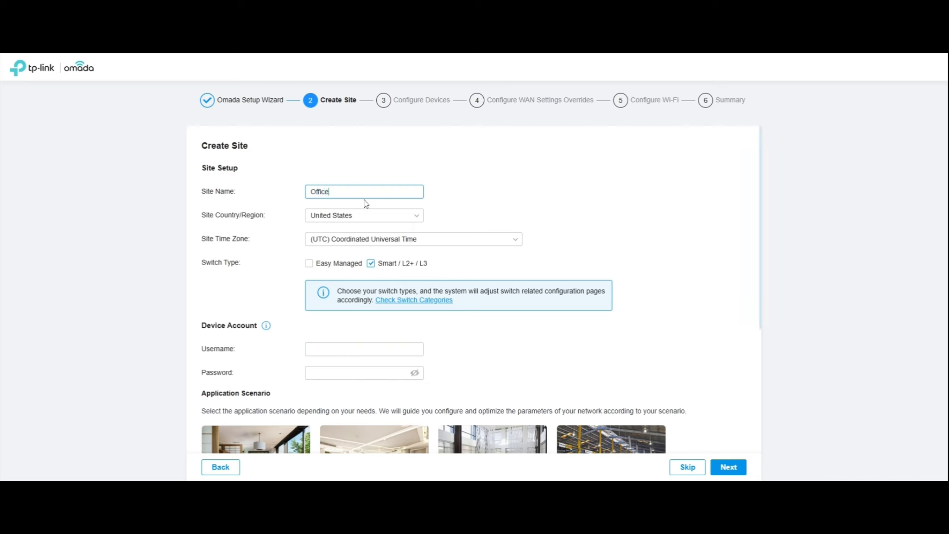
click(365, 216)
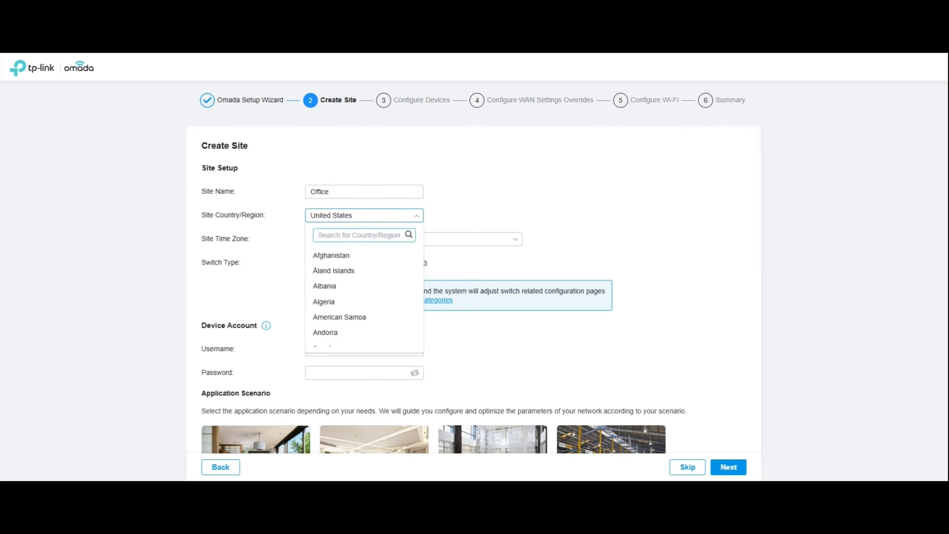
text(india)
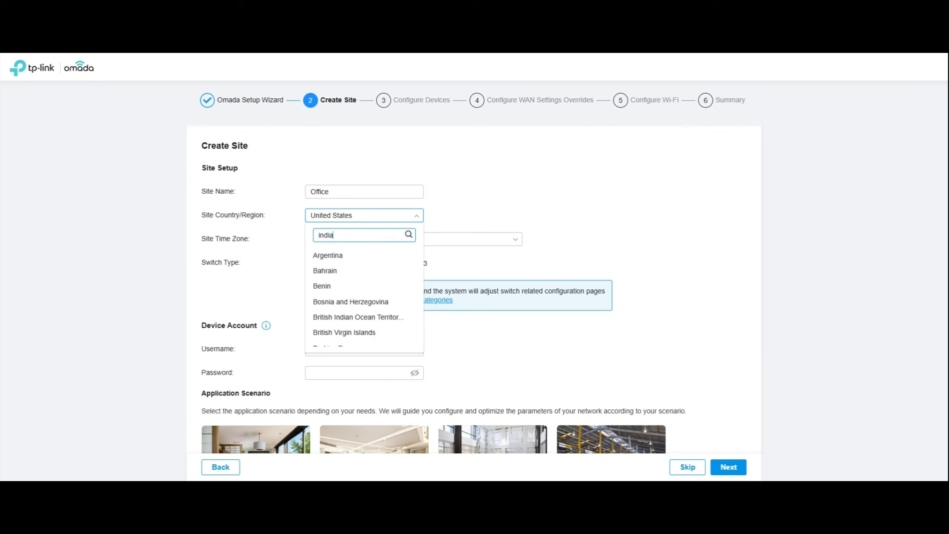
click(343, 271)
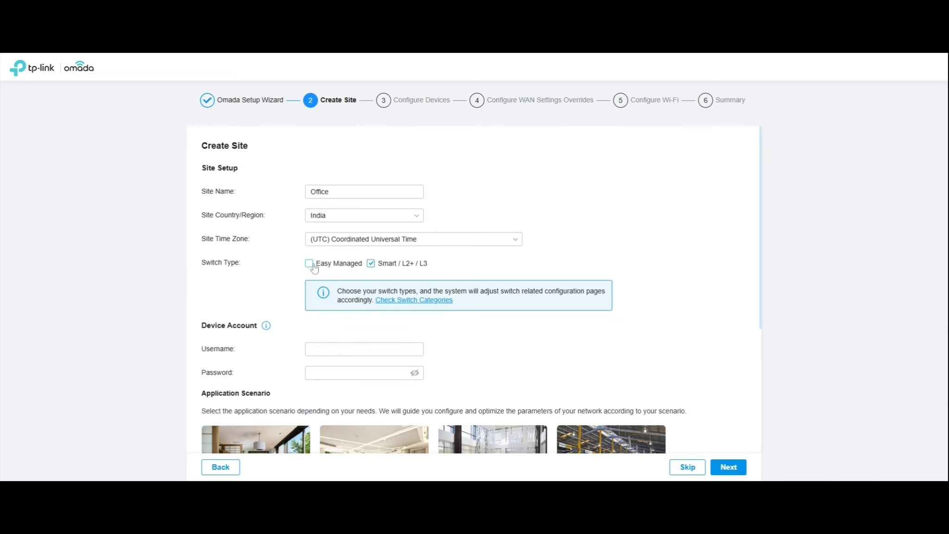
- Set the site time zone to UTC+05:30 Chennai and the device username to admin
scroll(395, 285, down, 1)
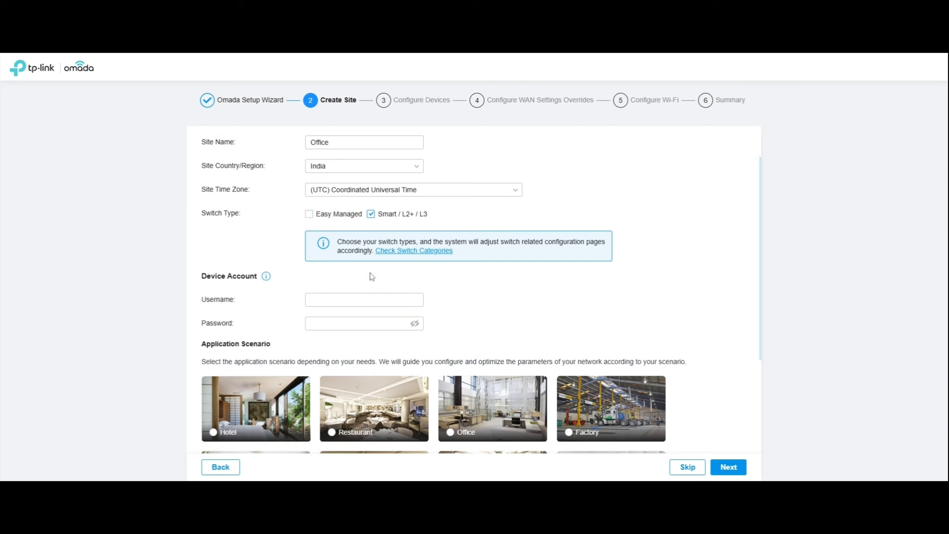
click(437, 191)
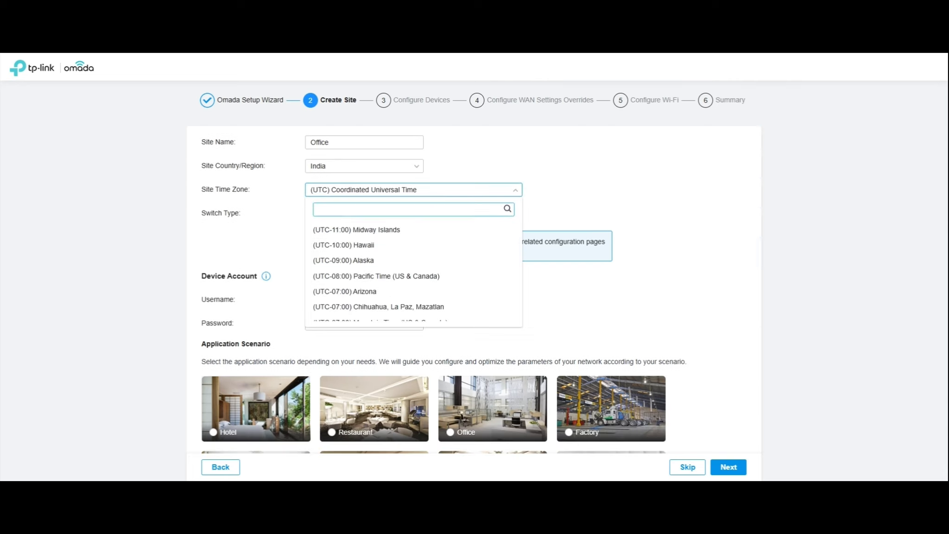
text(chenn)
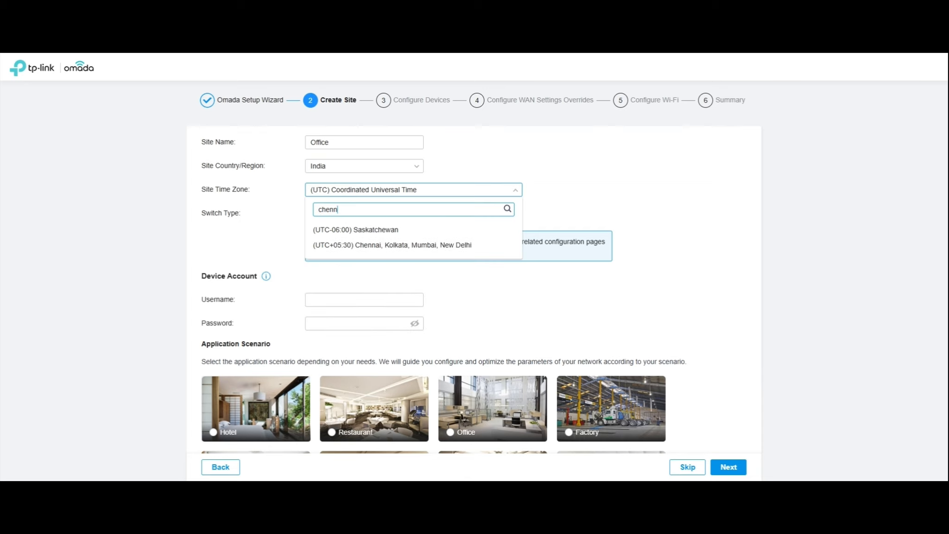
click(429, 232)
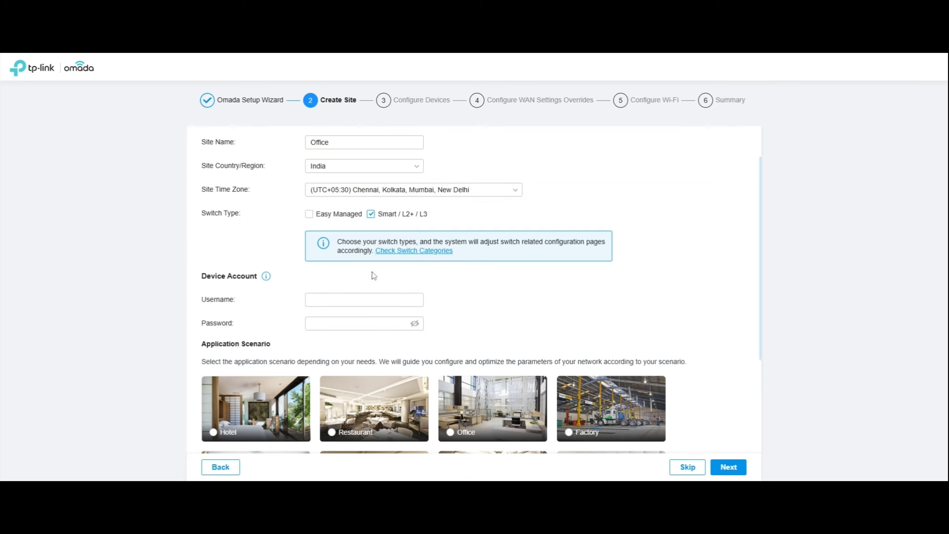
text(admin)
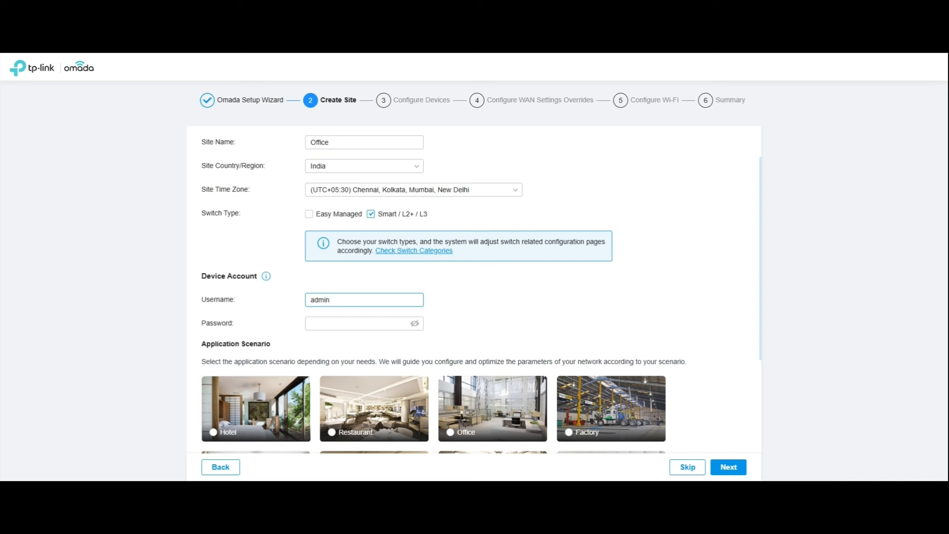
click(364, 324)
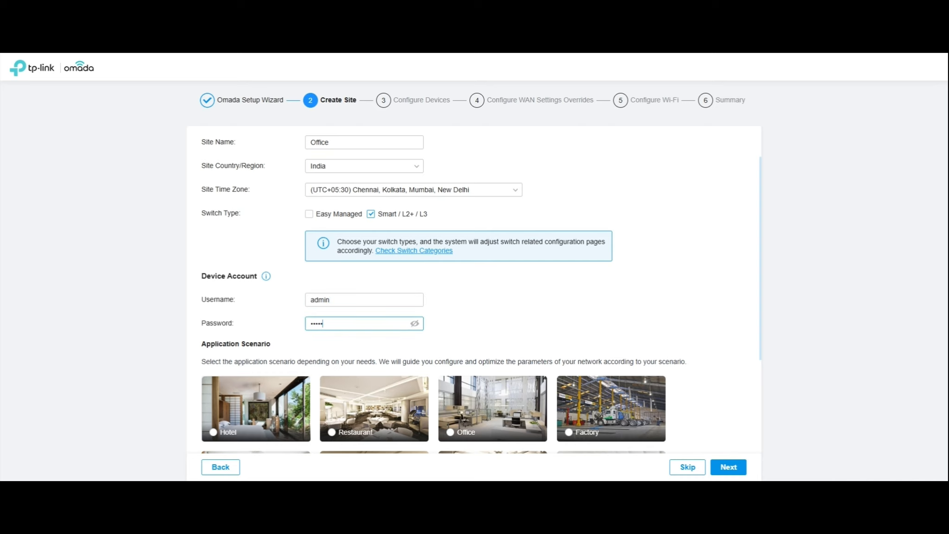
scroll(452, 285, down, 3)
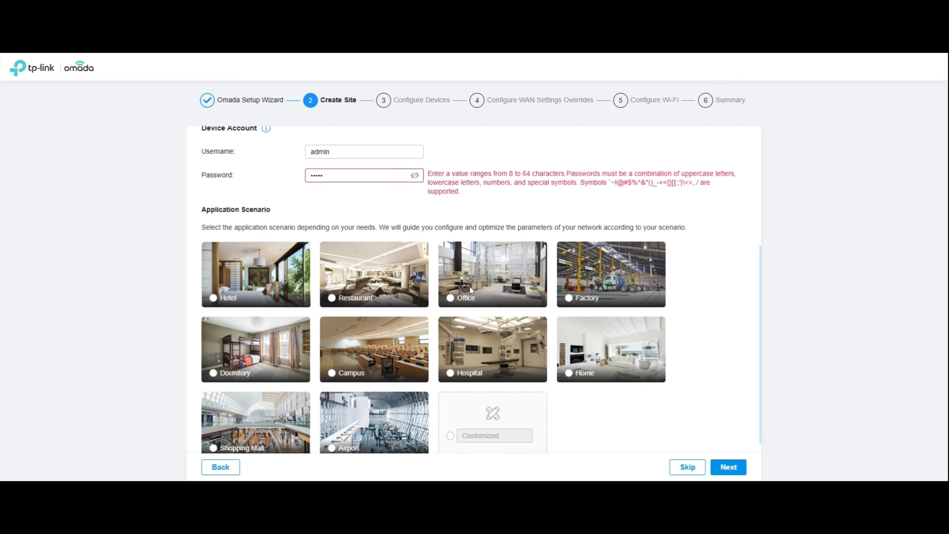
- Choose the Office application scenario and lengthen the rejected device password
click(450, 297)
click(414, 177)
click(415, 176)
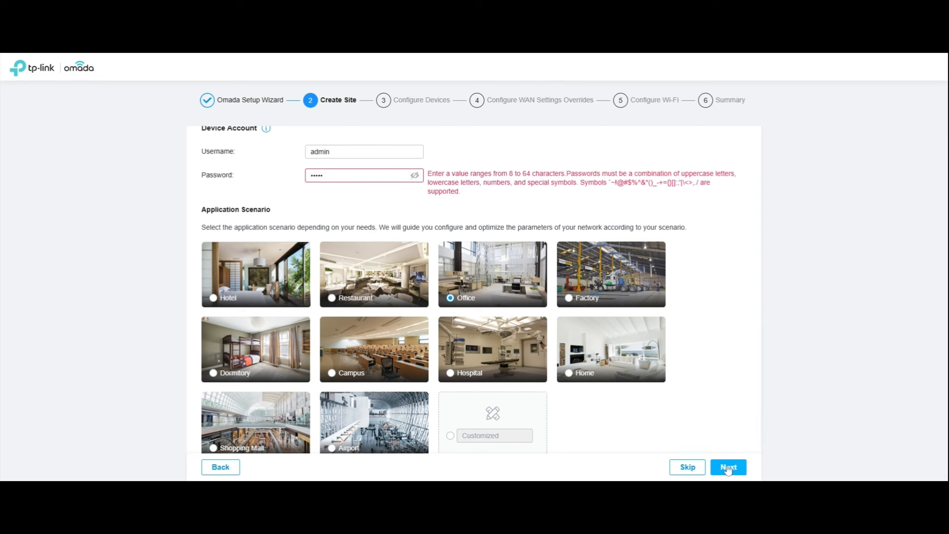
click(360, 177)
text(123)
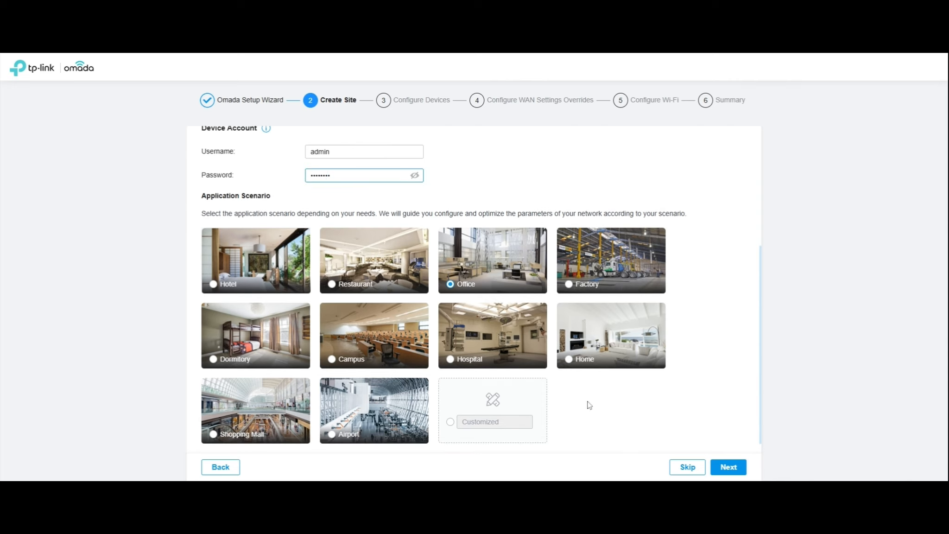
click(727, 468)
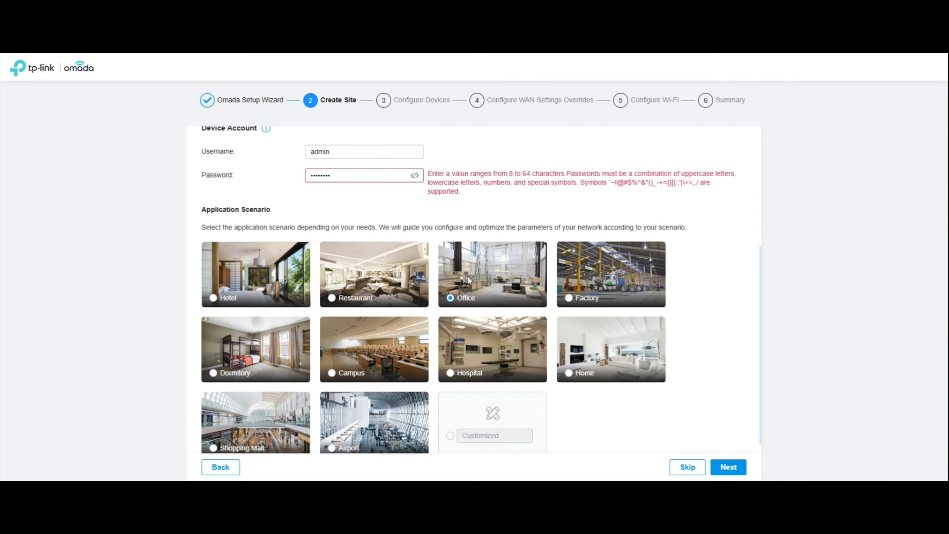
- Replace the device password with a valid one and continue to Configure Devices
click(330, 175)
key(ctrl+a)
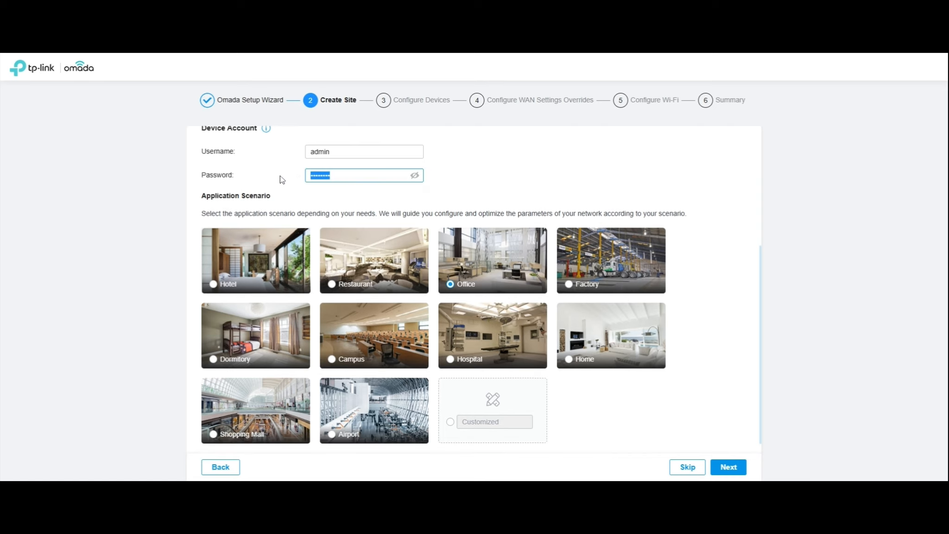
text(admin)
click(727, 468)
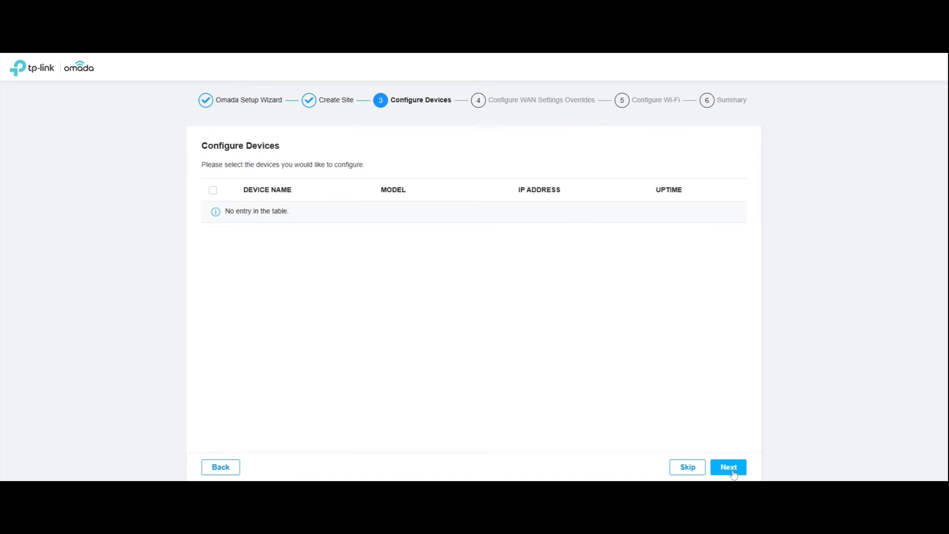
- Skip device and WAN override setup, then create Wi-Fi SSID 'Black Daven' with its password
click(690, 469)
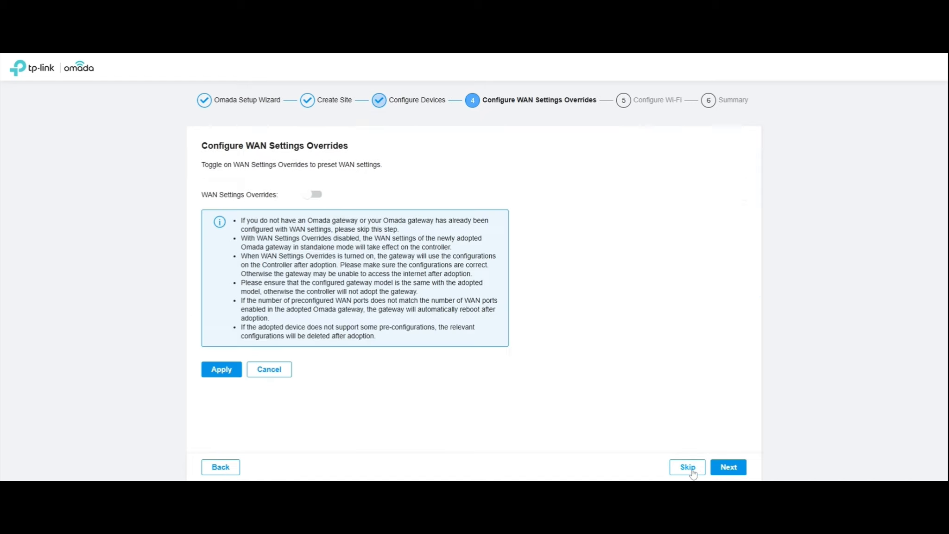
click(689, 468)
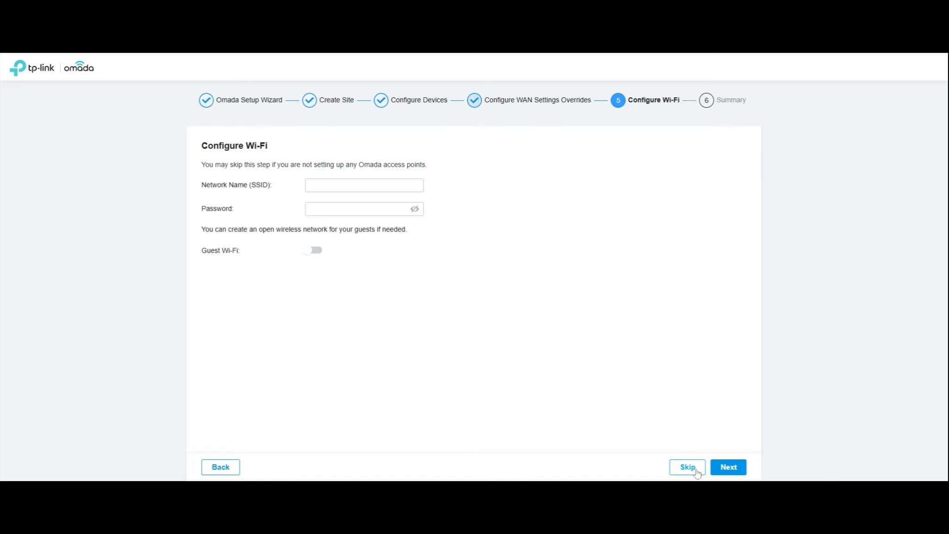
click(364, 186)
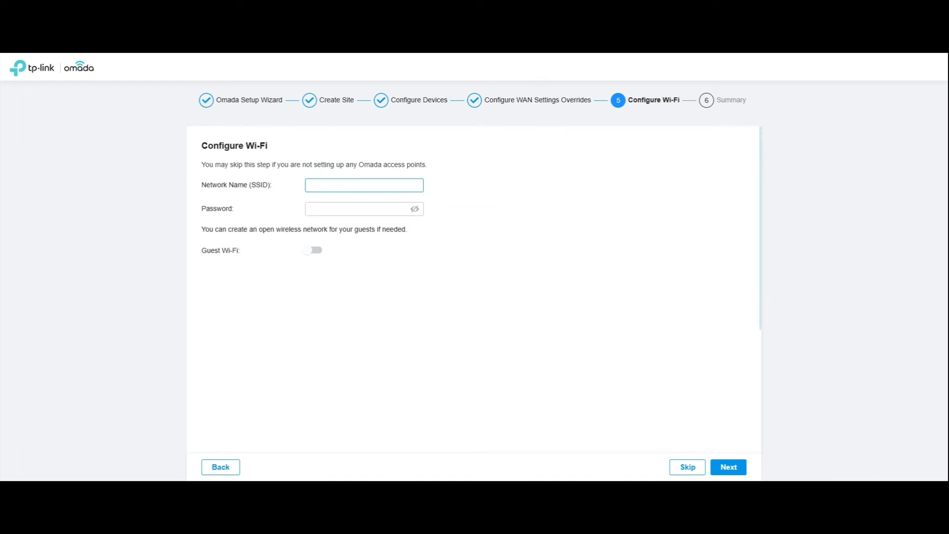
text(Black Daven)
click(343, 208)
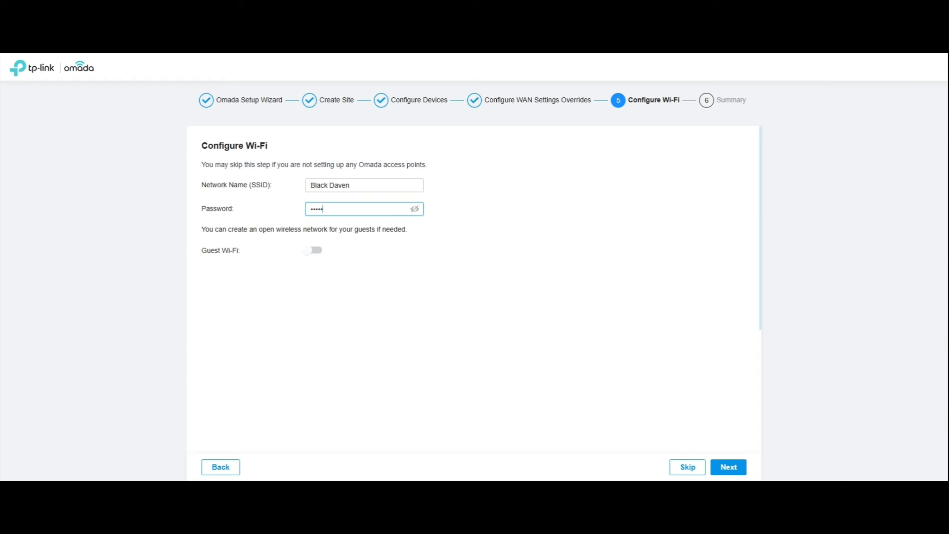
text(••••••••••)
click(730, 468)
- Review the Summary and finish the wizard to reach the Omada SDN Controller login page
scroll(584, 383, down, 1)
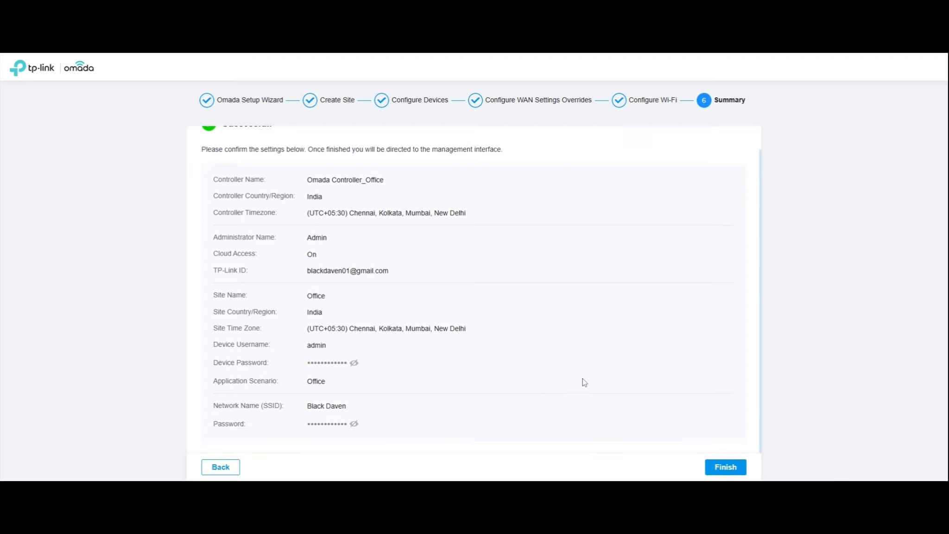
click(728, 469)
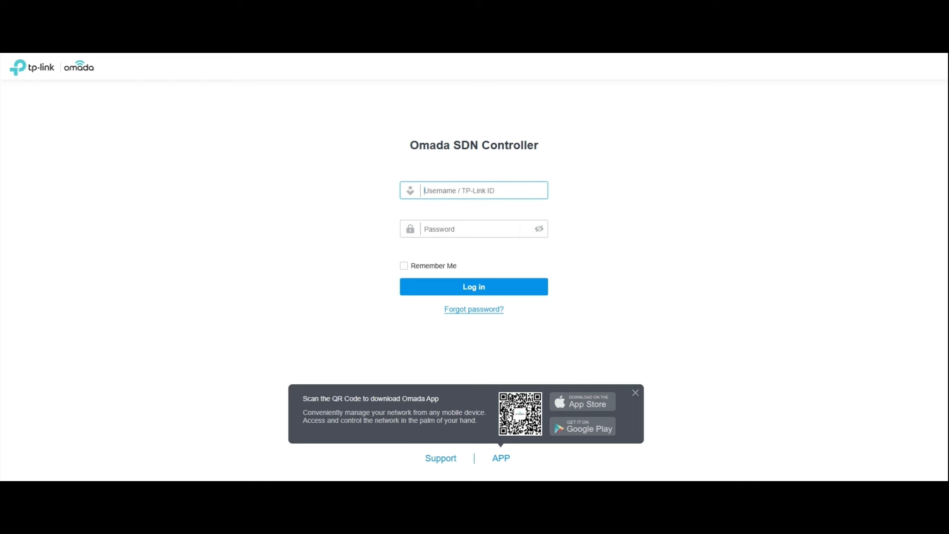
- Enter username 'Admin' and the account password on the login form
text(P)
key(BackSpace)
text(Admin)
click(461, 227)
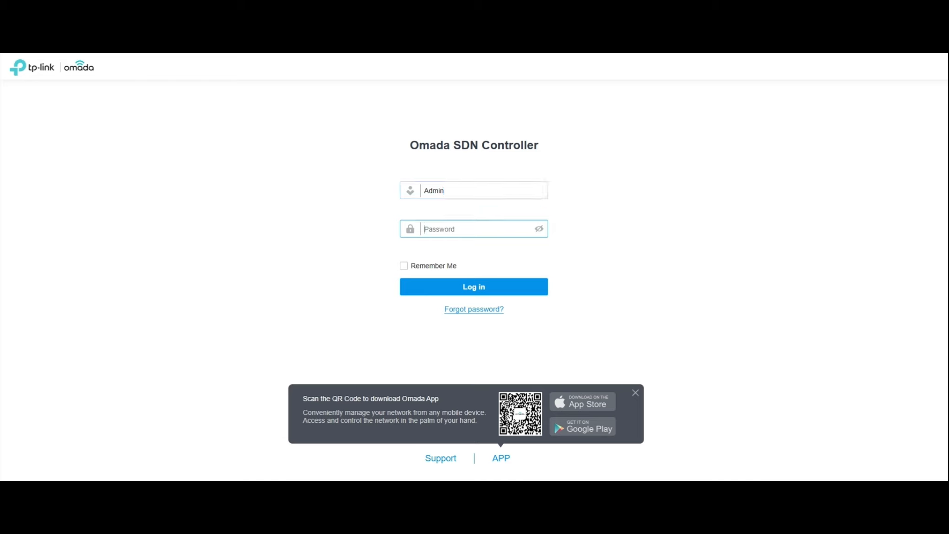
text(**************)
- Log in and step through every page of the welcome feature tour
click(482, 287)
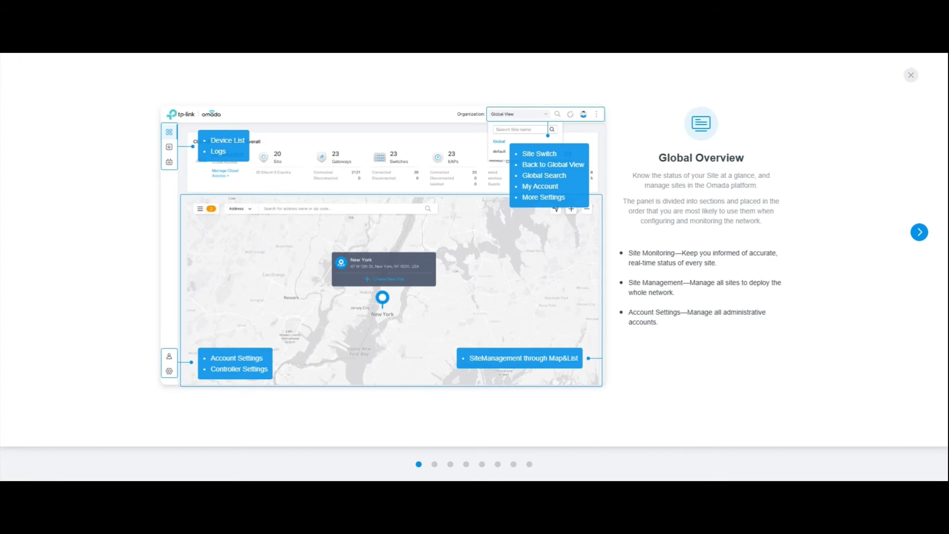
click(921, 233)
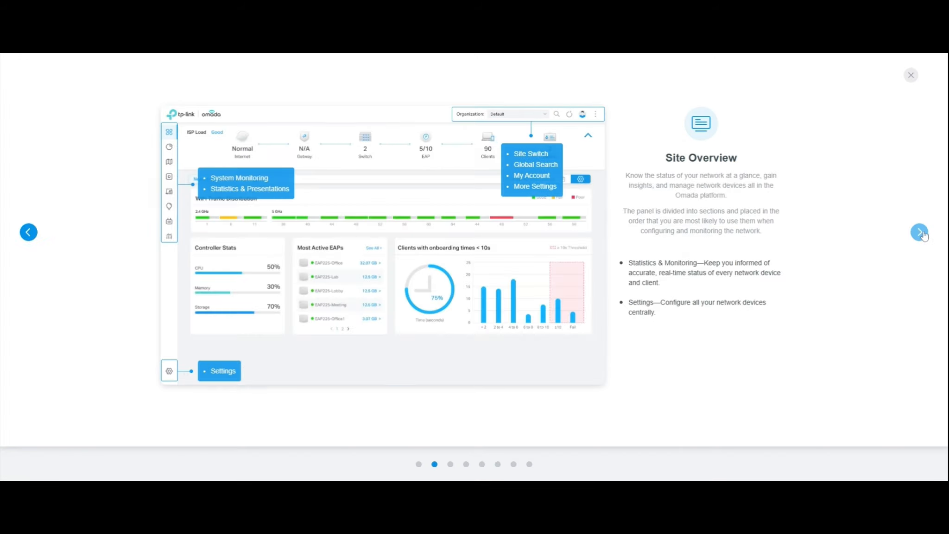
click(923, 235)
click(922, 234)
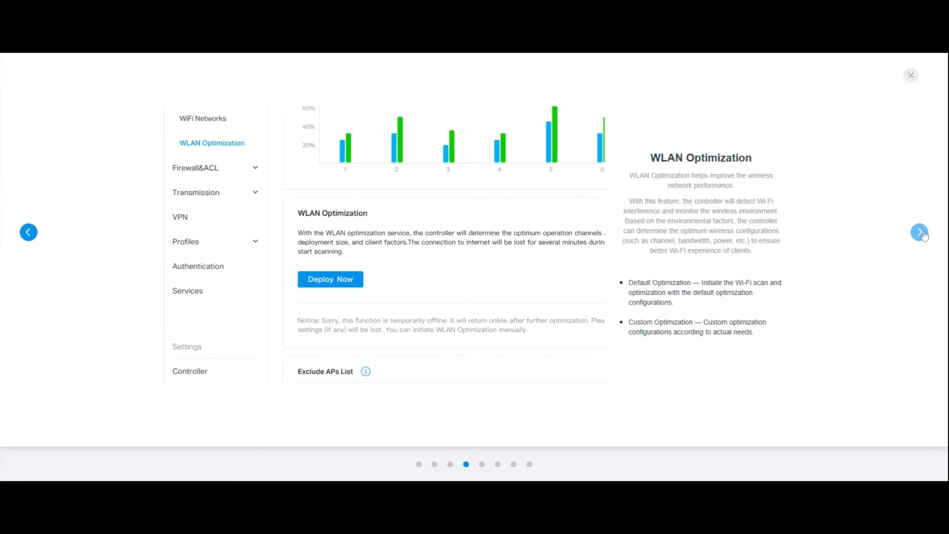
click(922, 235)
click(922, 235)
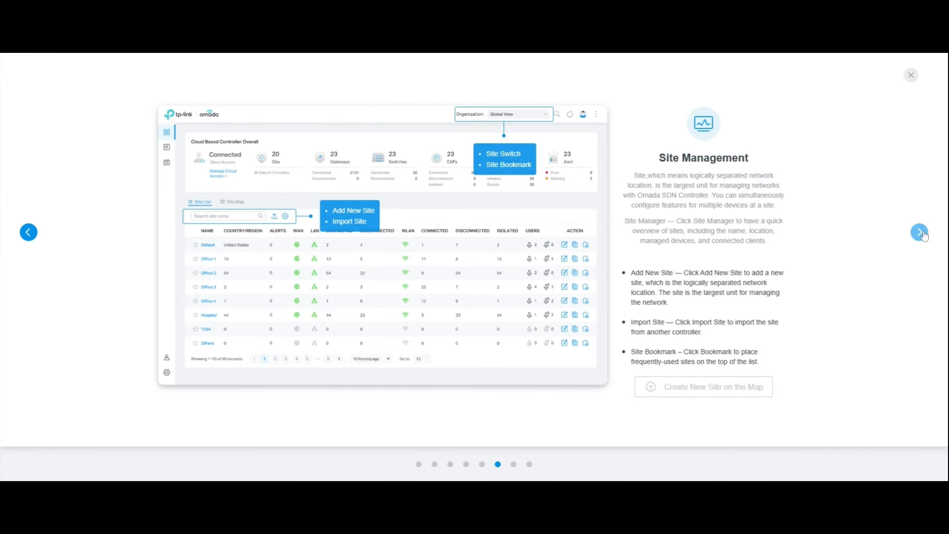
click(922, 234)
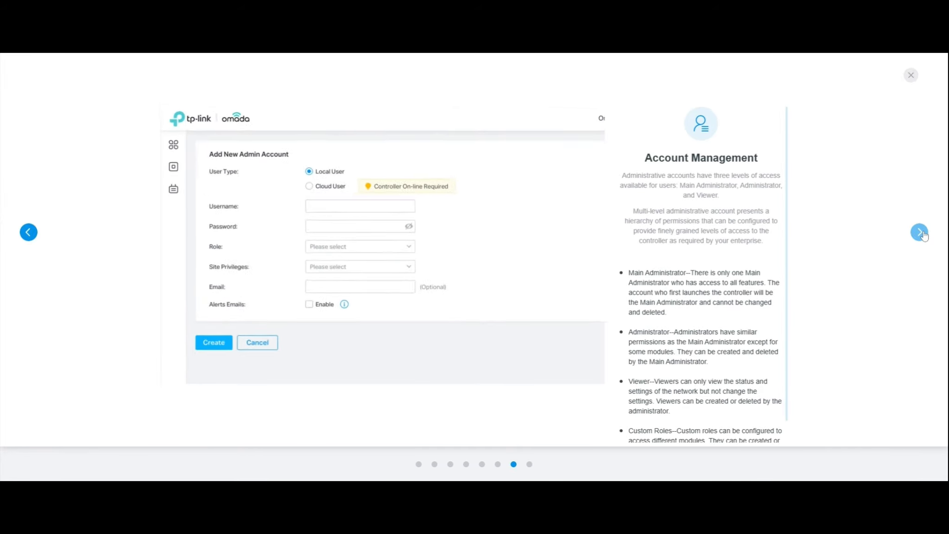
click(922, 235)
click(923, 235)
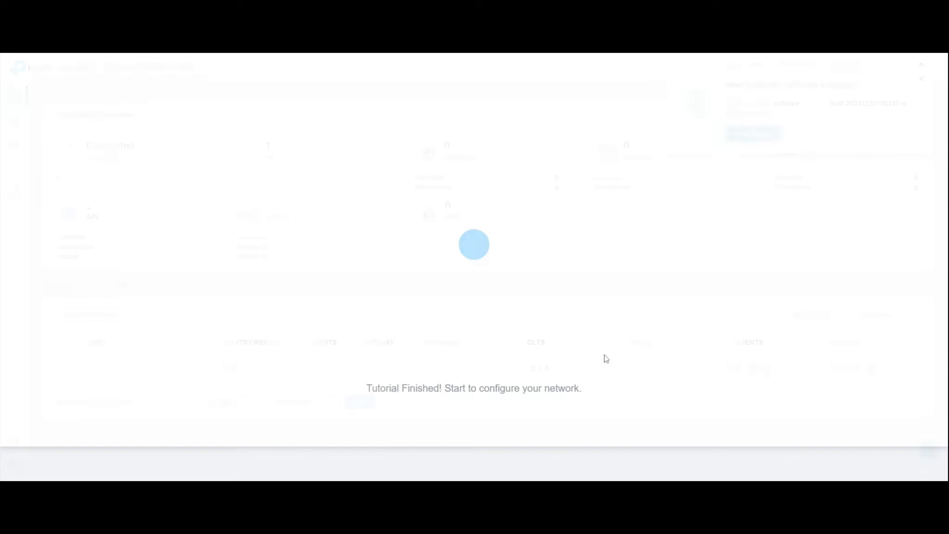
- Close the New Controller Software Available popup
click(921, 79)
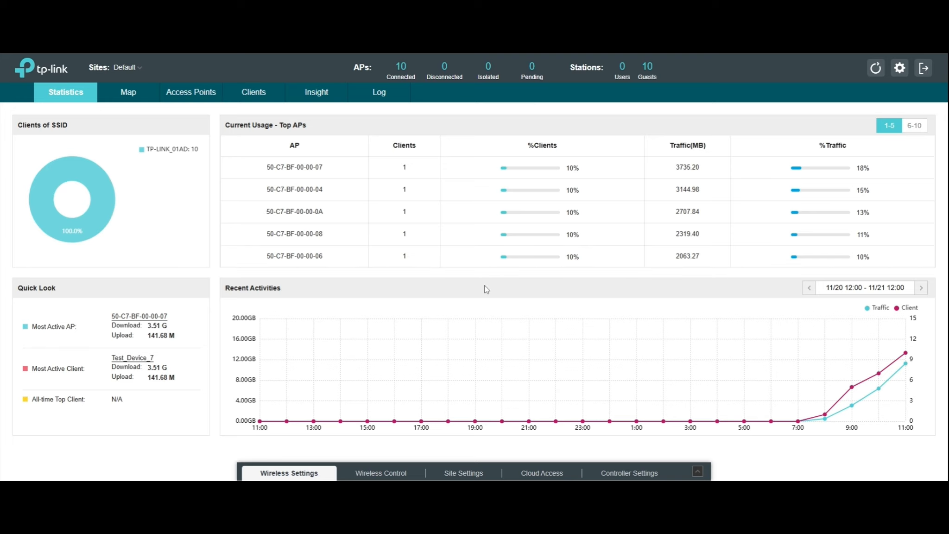
- Open Controller Settings' General Settings and expand the Network Settings section
click(628, 474)
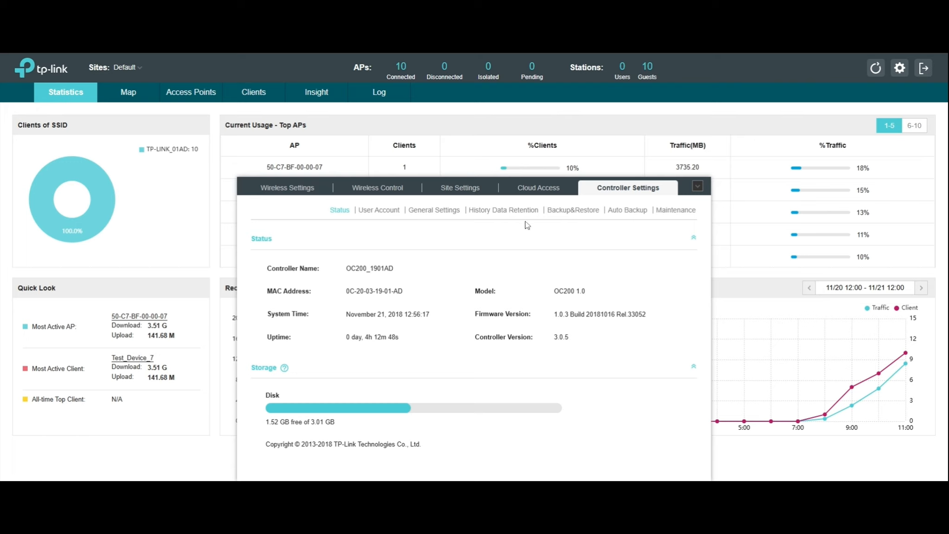
click(441, 215)
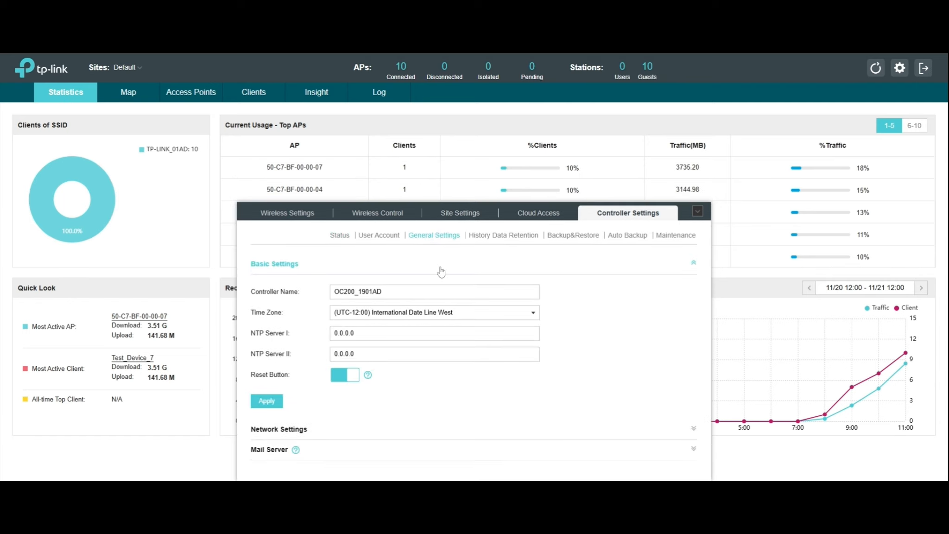
click(693, 429)
click(389, 374)
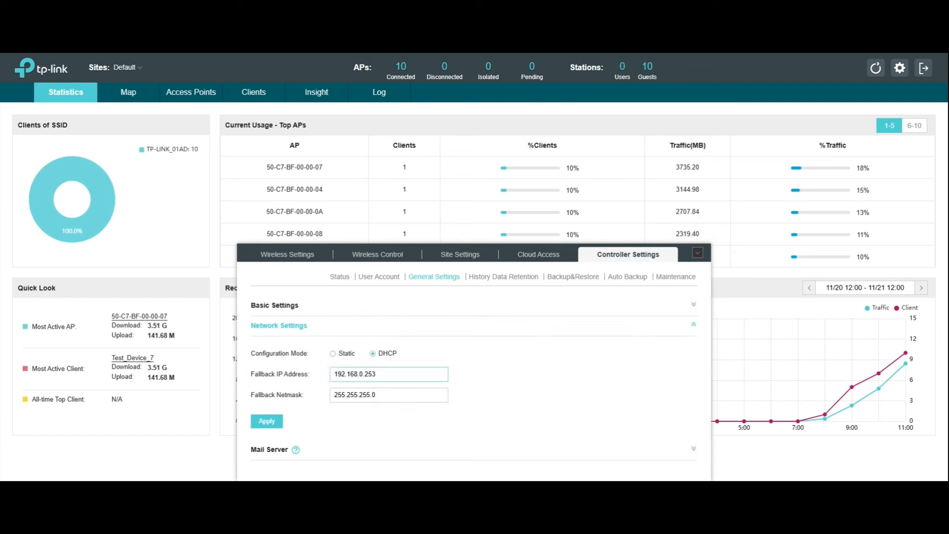
- Apply network settings with fallback IP 192.168.0.253/255.255.255.0, then expand Mail Server
key(shift+Left)
key(shift+Left)
key(shift+Left)
key(shift+Left)
key(shift+Left)
click(376, 374)
click(394, 393)
click(267, 422)
click(693, 449)
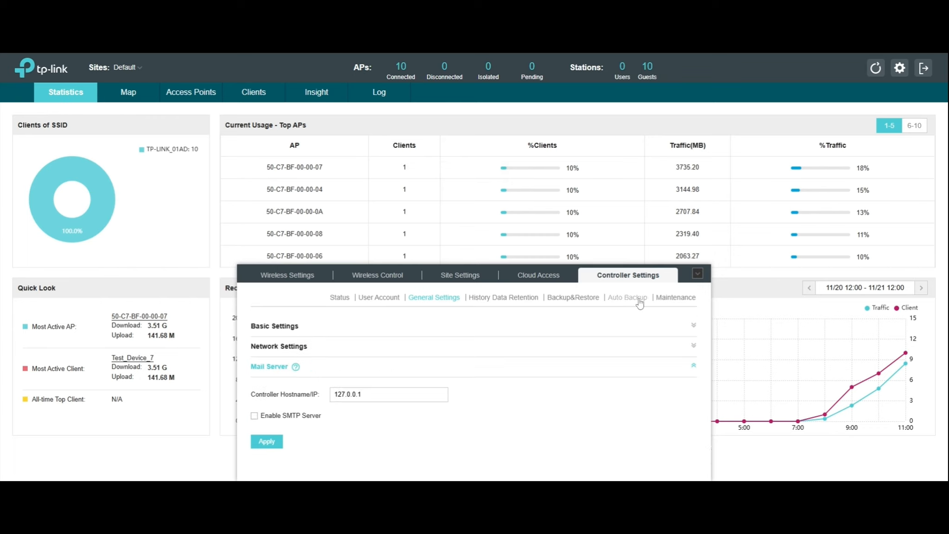
- Open the backup and restore maintenance settings and scroll down to the firmware section
click(581, 301)
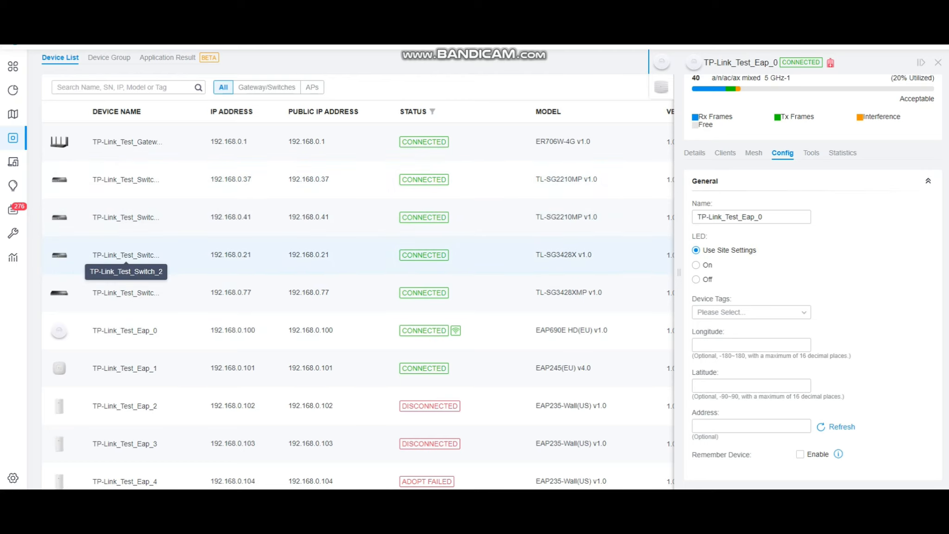
scroll(125, 318, down, 1)
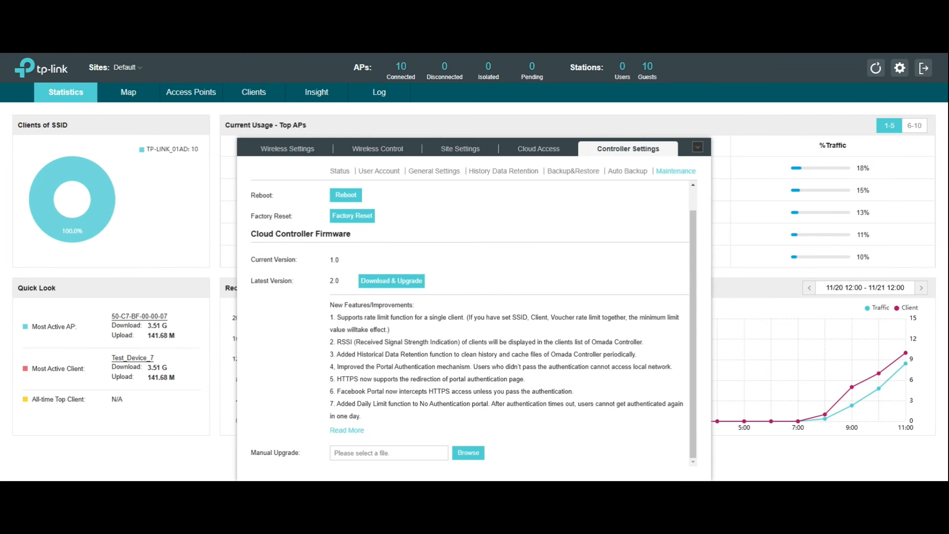
- Review the Backup & Restore and History Data Retention settings pages
scroll(543, 352, up, 1)
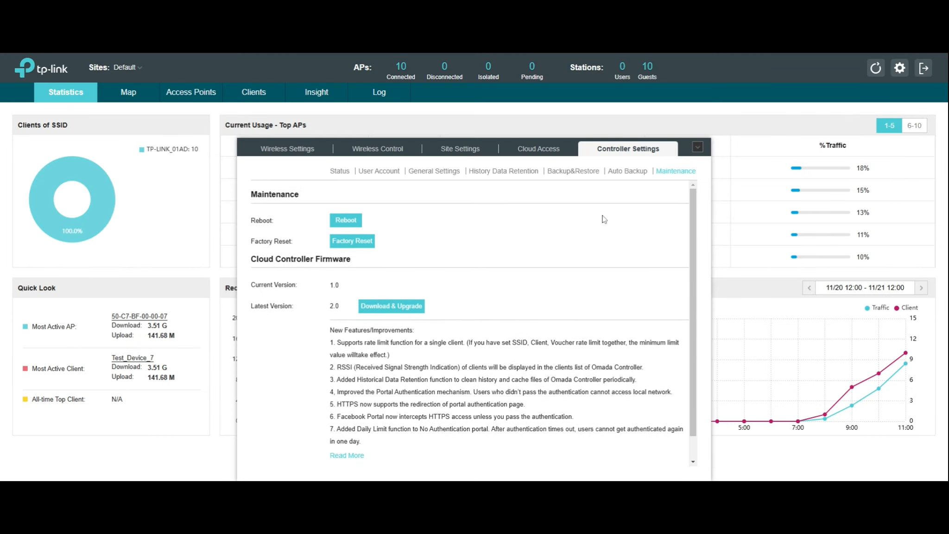
click(627, 173)
click(571, 172)
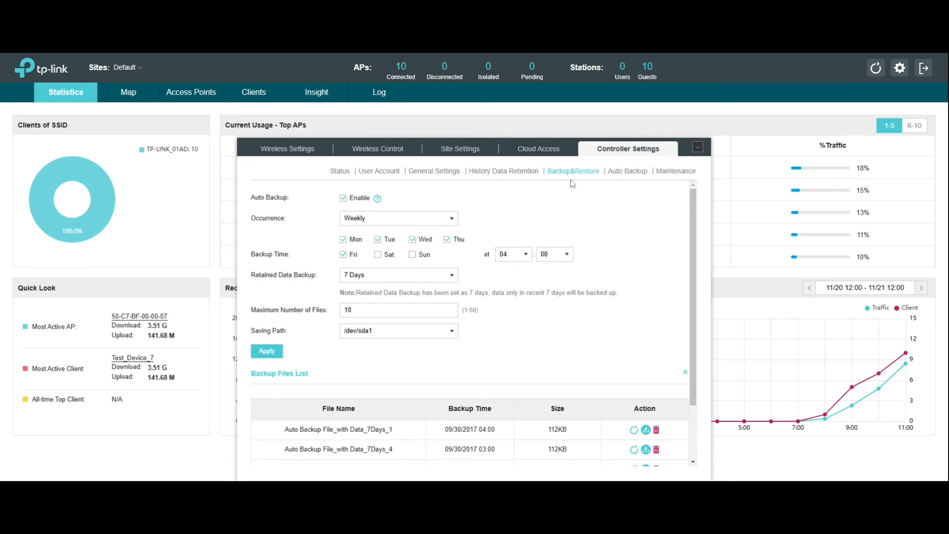
click(530, 174)
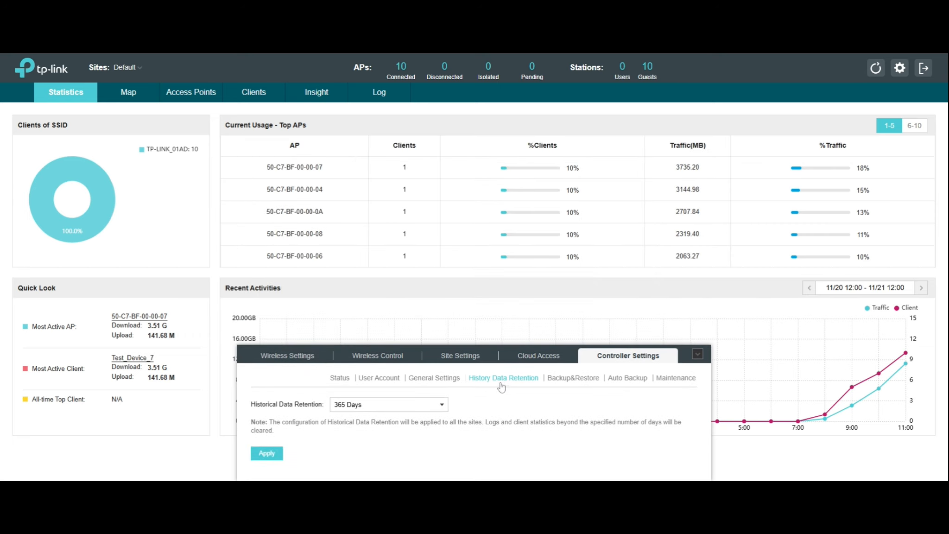
- Back in General Settings for OC200_1901AD, browse the time zone list, keeping (UTC-12:00) International Date Line West
click(451, 380)
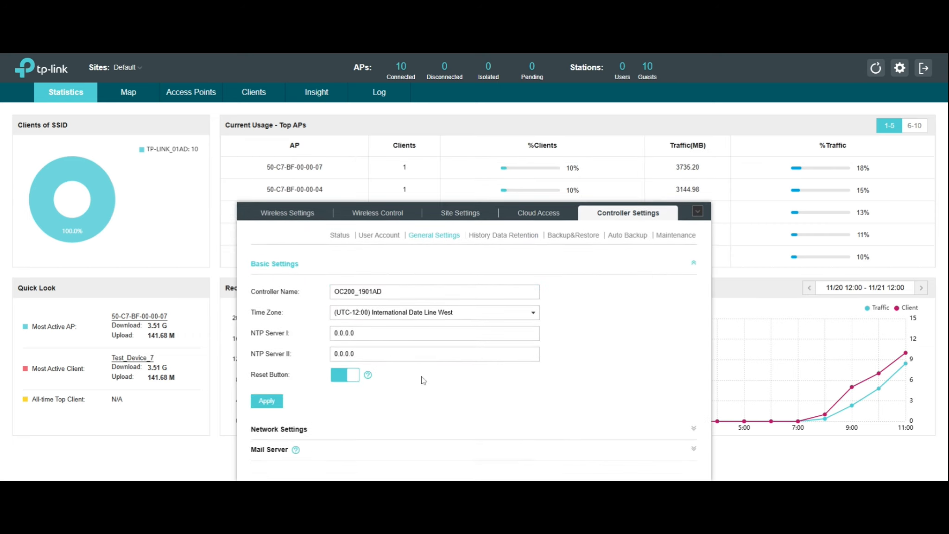
click(381, 335)
click(506, 313)
scroll(466, 363, down, 3)
scroll(466, 361, up, 3)
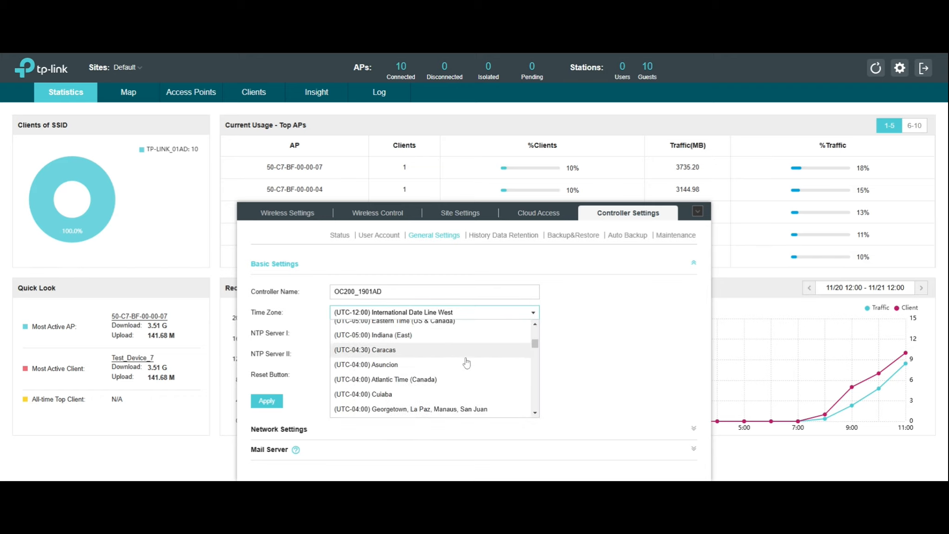